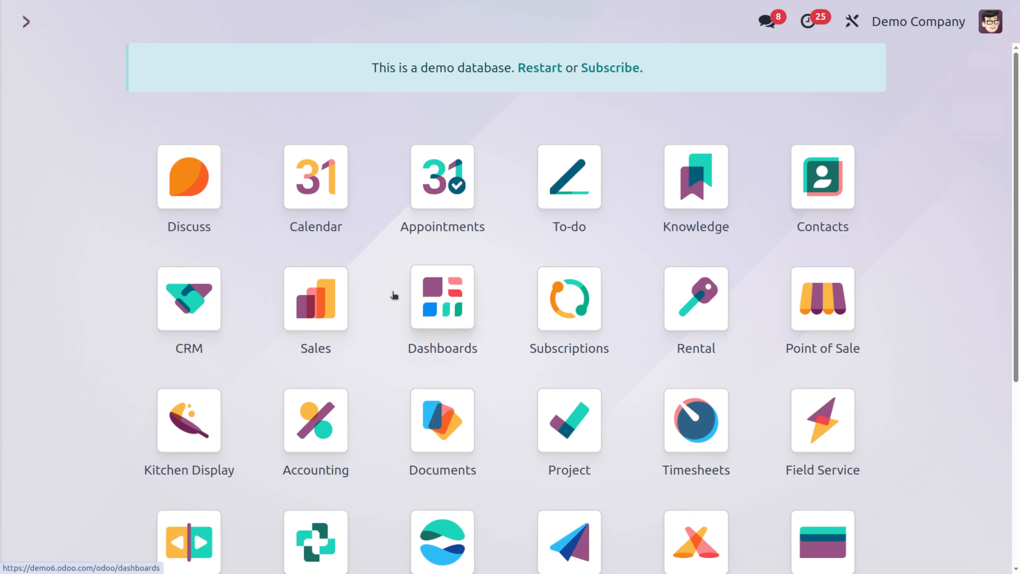
- Open the Planning app and start a new shift using the 8 AM - 12 PM Management template
scroll(392, 294, "down", 5)
left_click(191, 369)
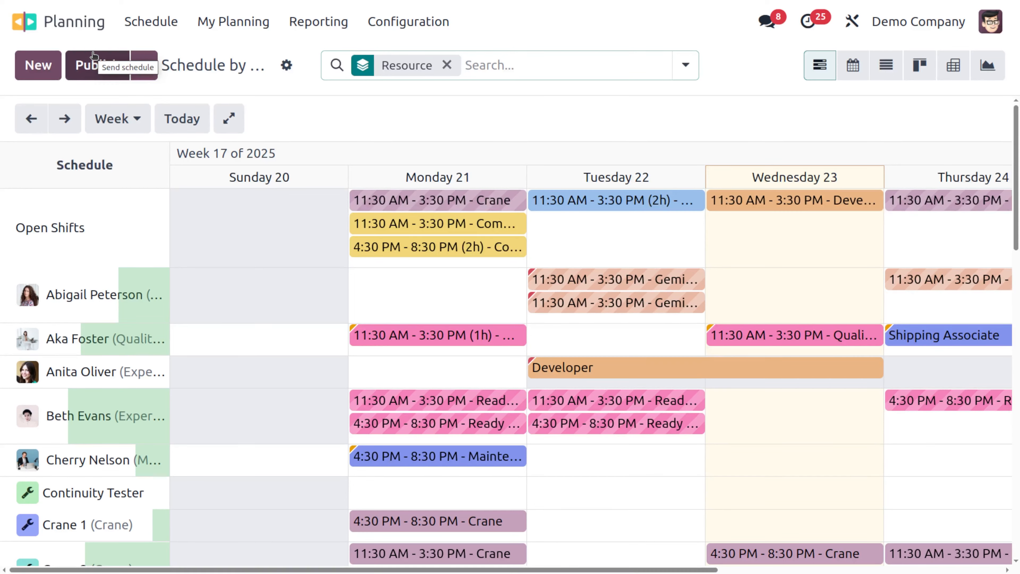
left_click(29, 73)
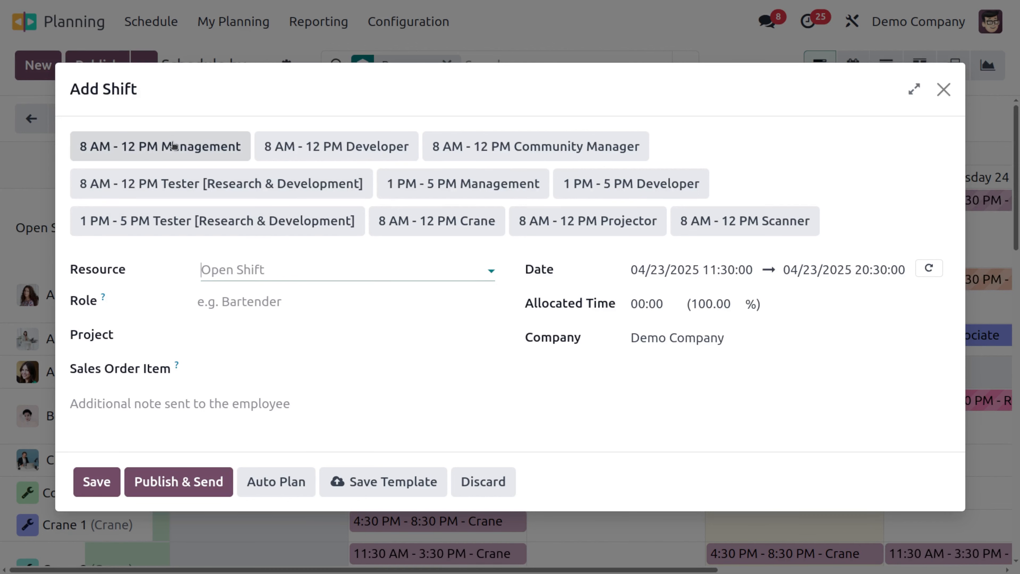
left_click(184, 155)
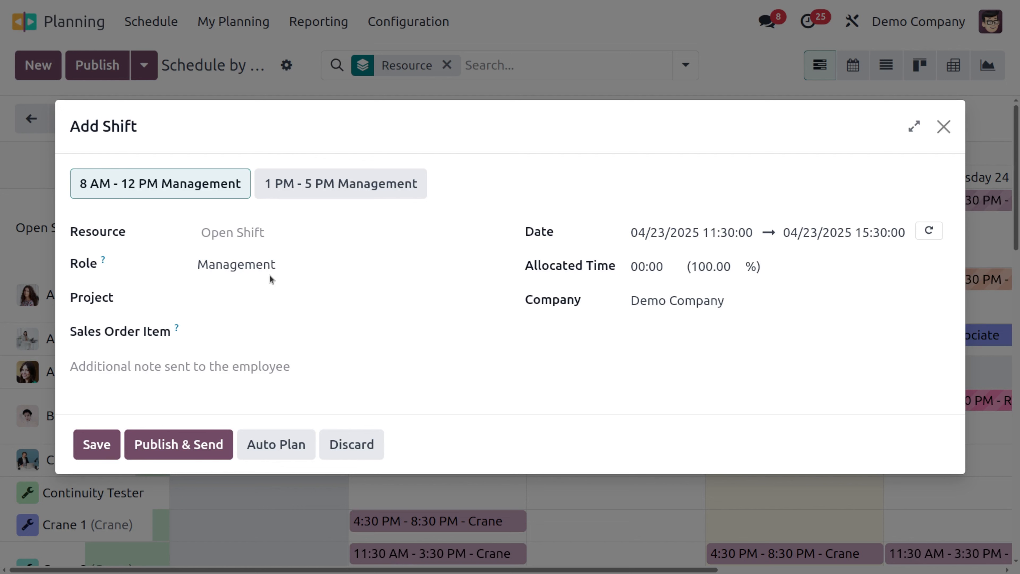
- Change the new shift's role to Bartender and check the available resources, keeping it as an open shift
left_click(295, 267)
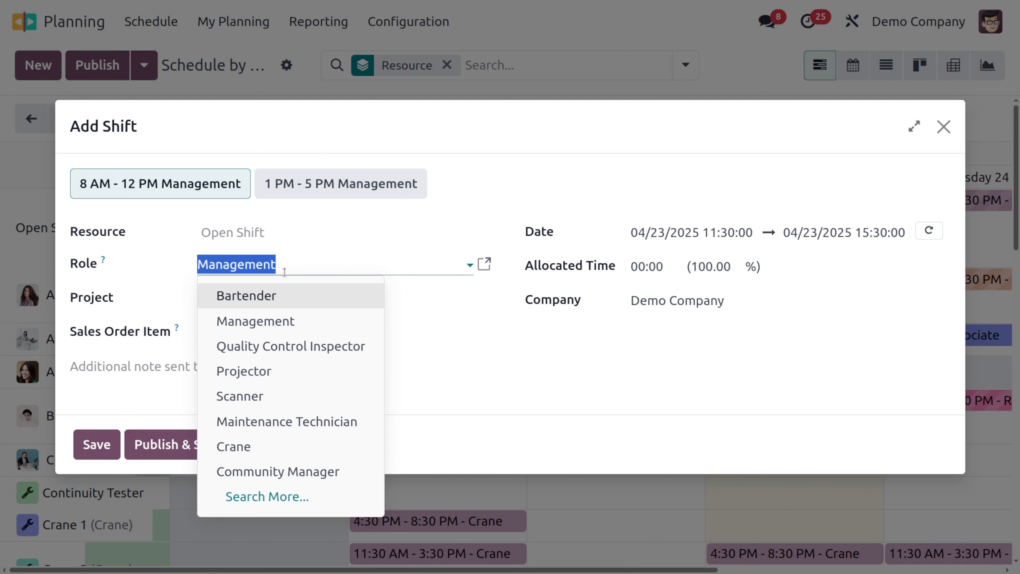
key("BackSpace")
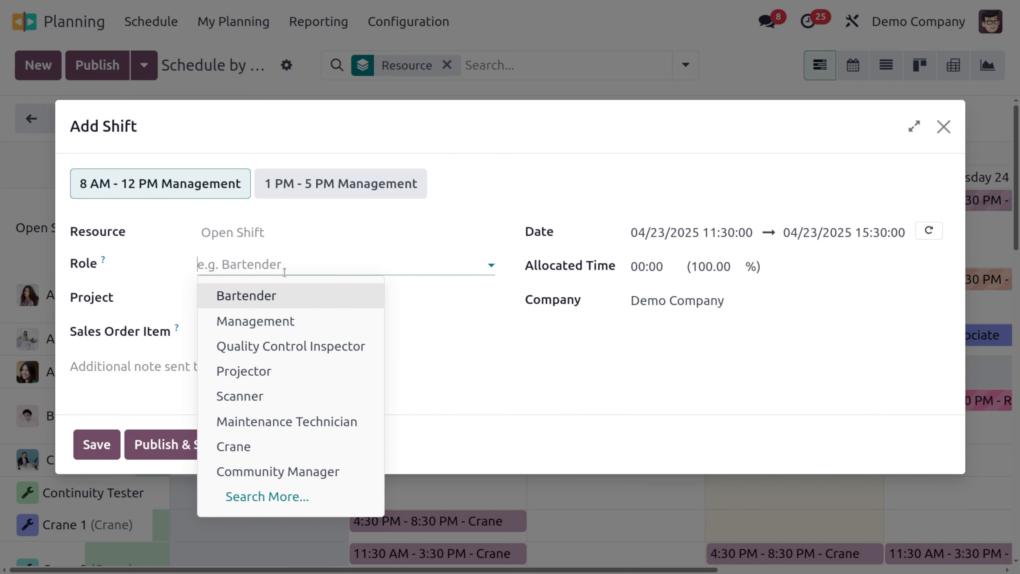
left_click(293, 300)
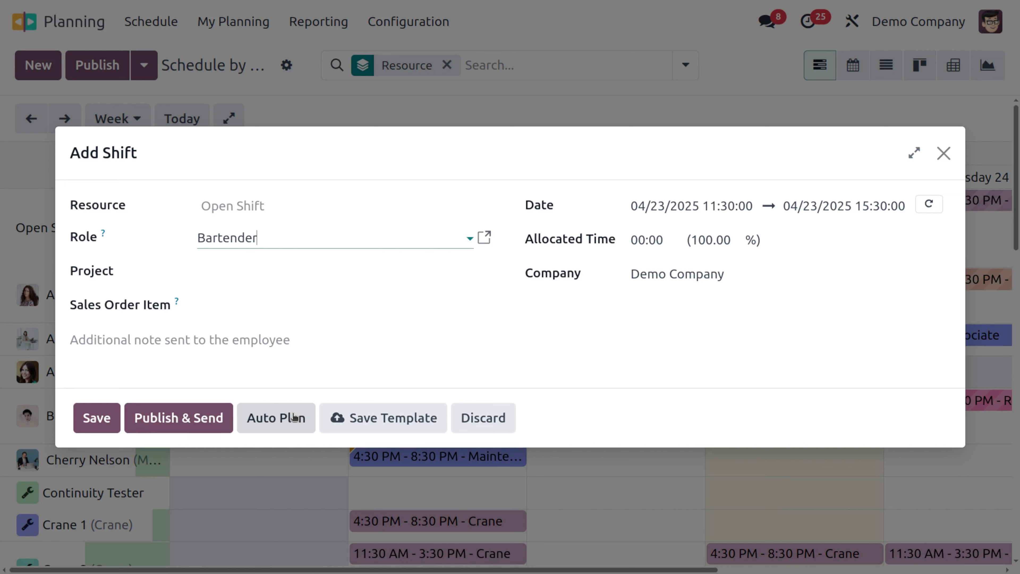
left_click(299, 209)
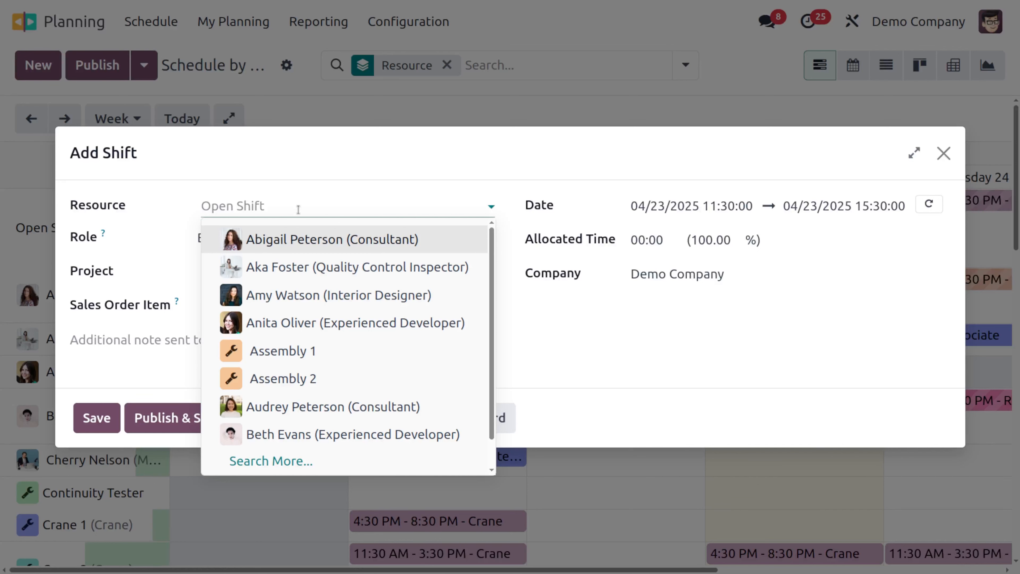
left_click(329, 208)
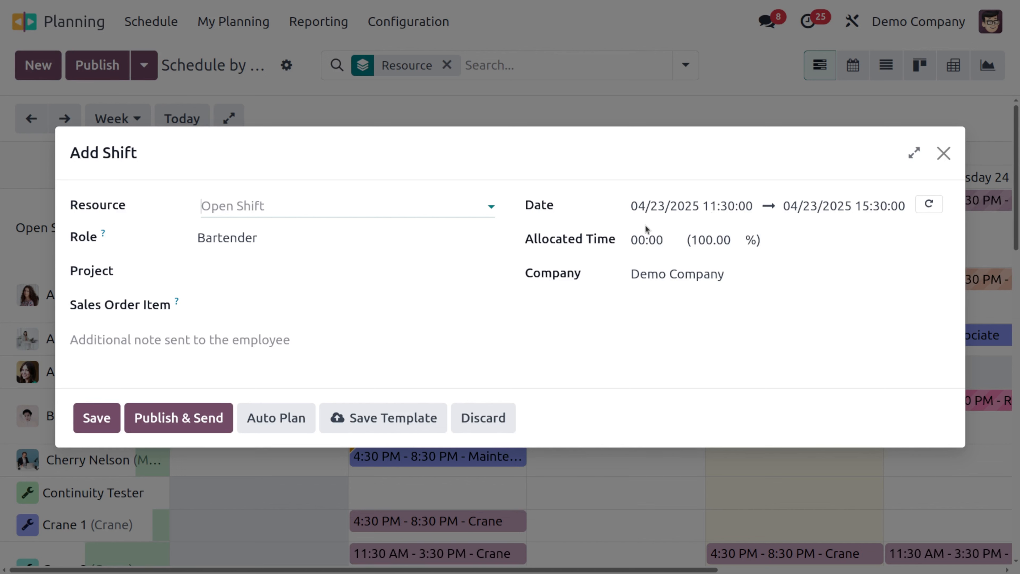
- Set the Bartender shift's start to 17:30 on 04/23/2025
left_click(665, 213)
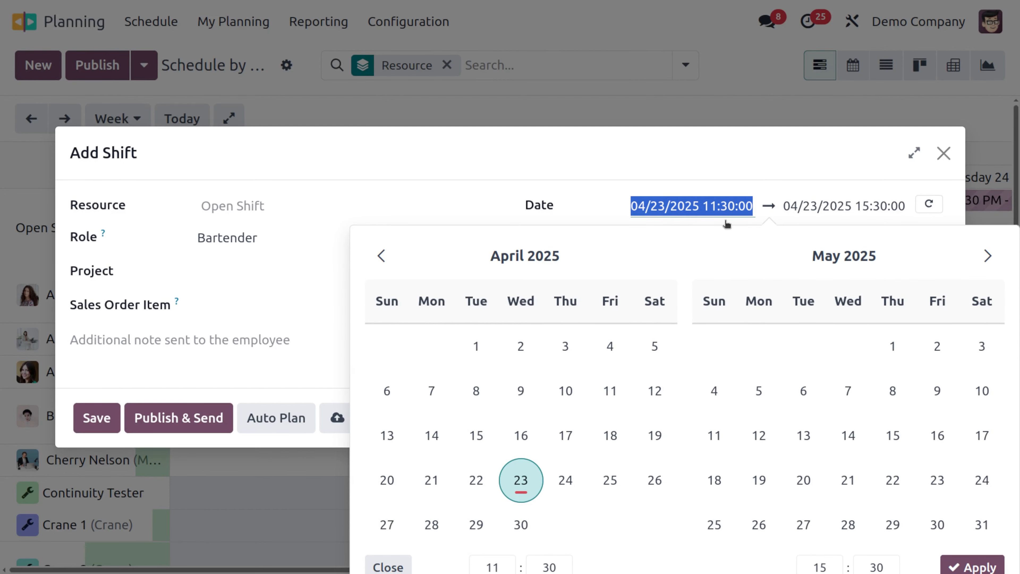
left_click(672, 157)
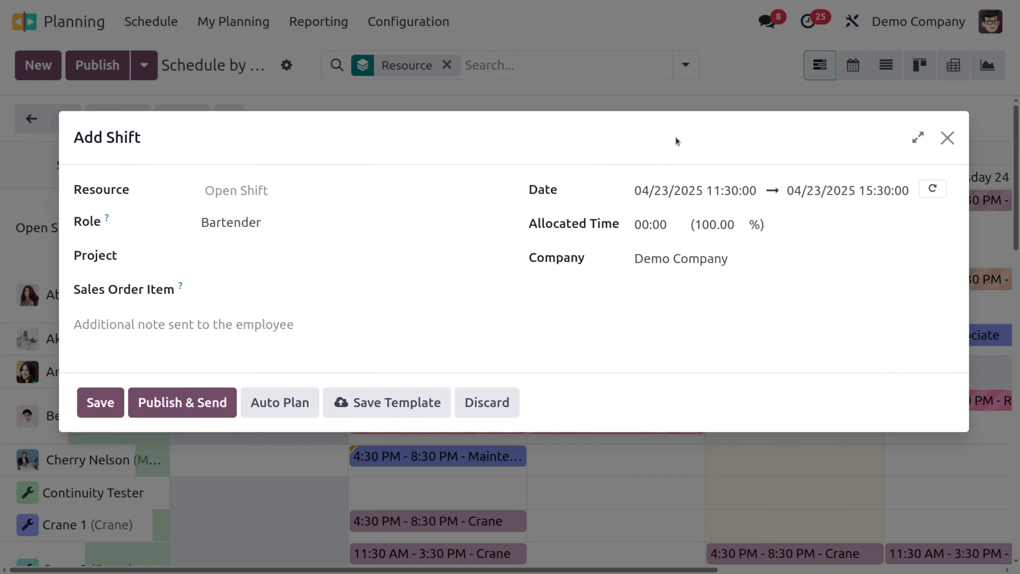
left_click(683, 167)
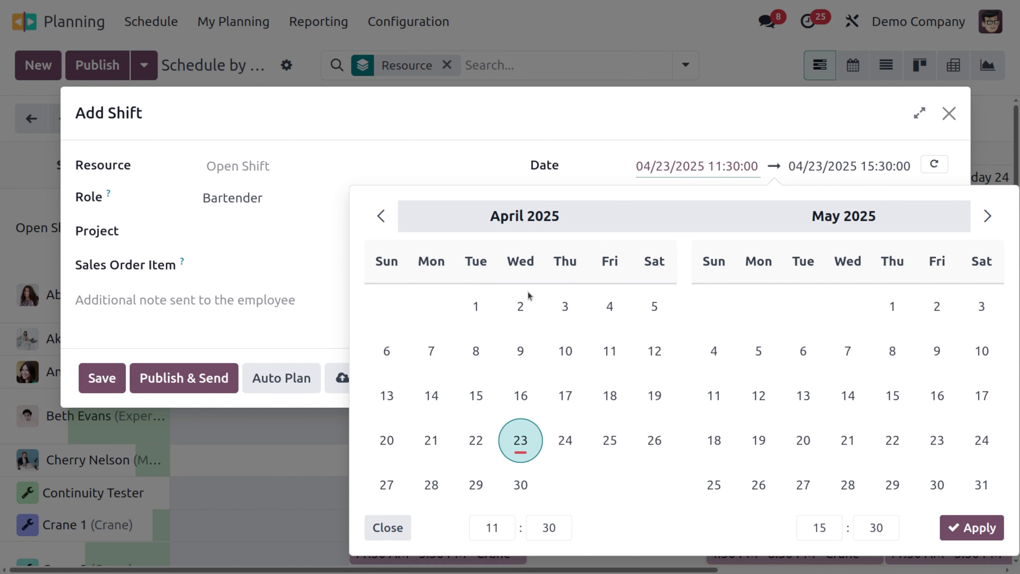
left_click(505, 532)
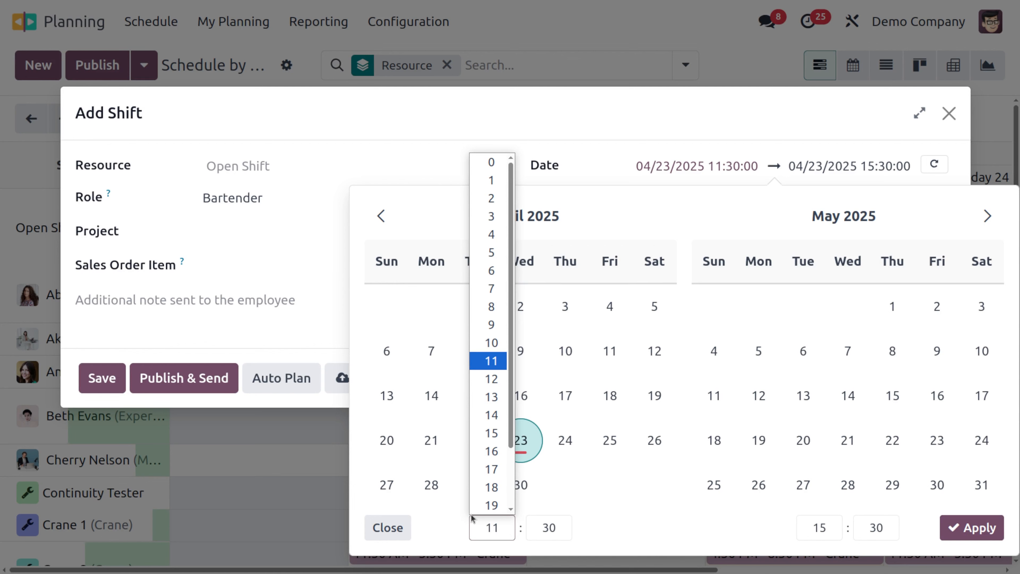
left_click(491, 469)
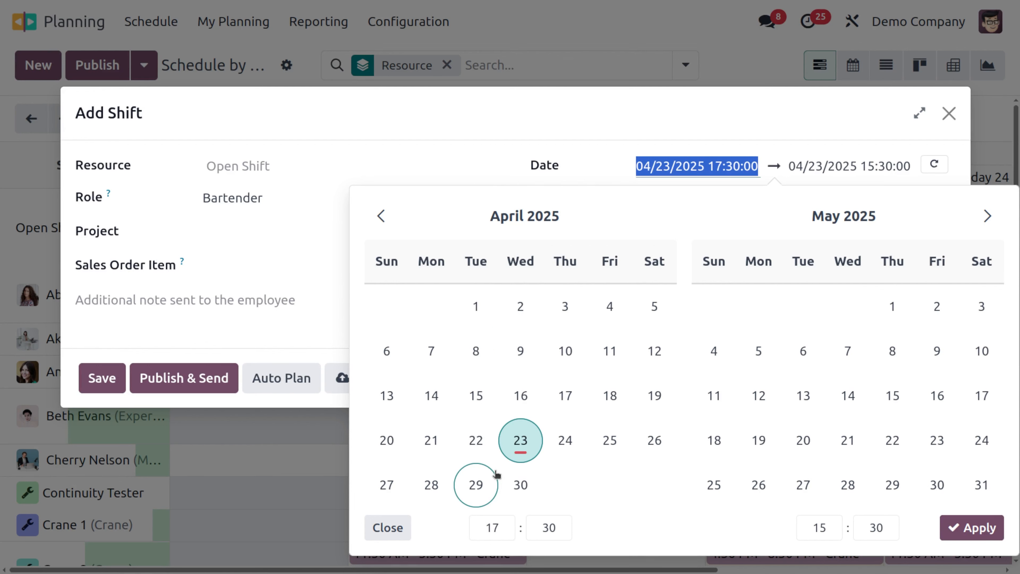
- Set the shift's end time to 23:00 on the same day and apply the date range
left_click(819, 533)
scroll(821, 489, "down", 2)
left_click(819, 506)
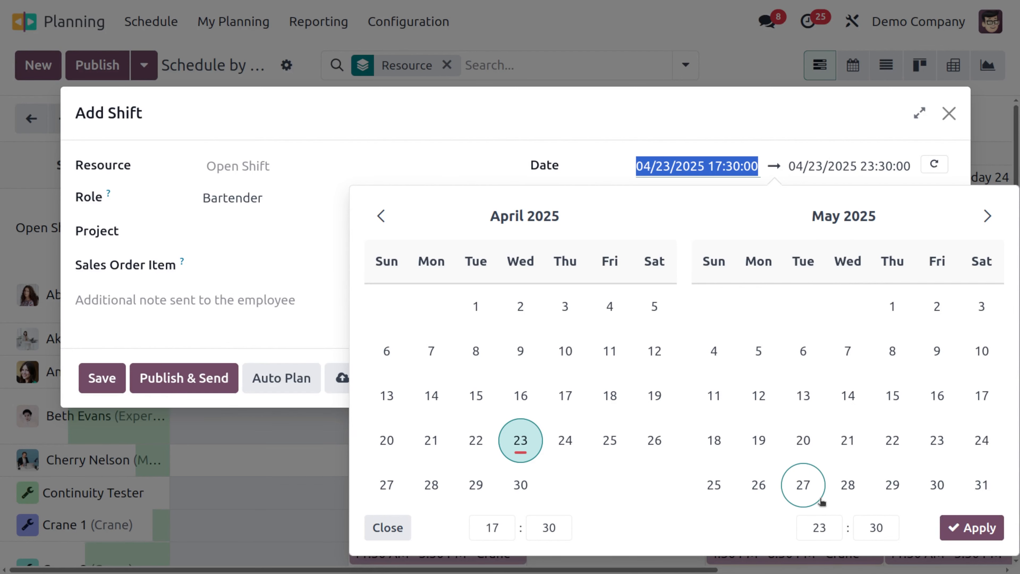
left_click(877, 531)
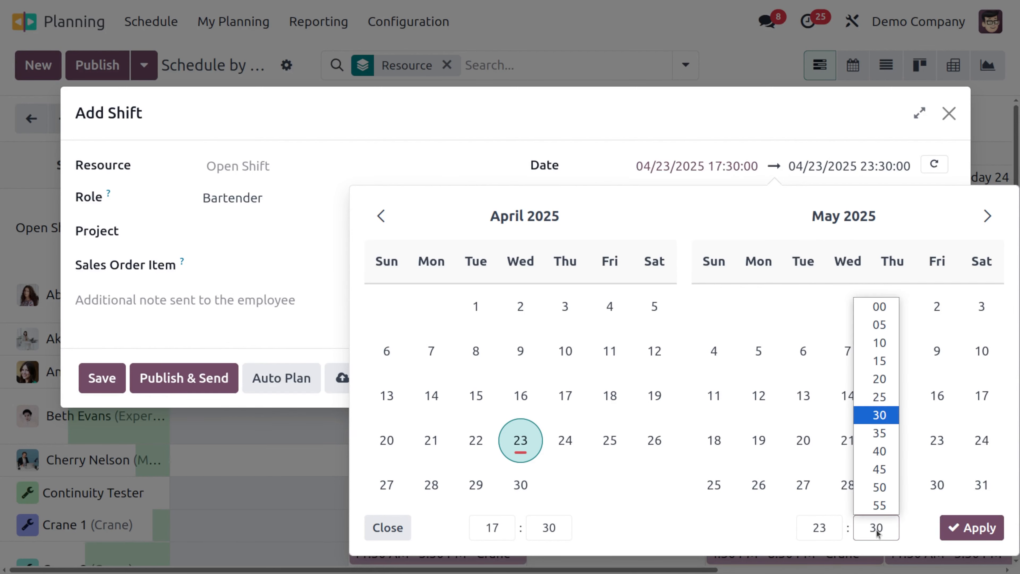
left_click(884, 308)
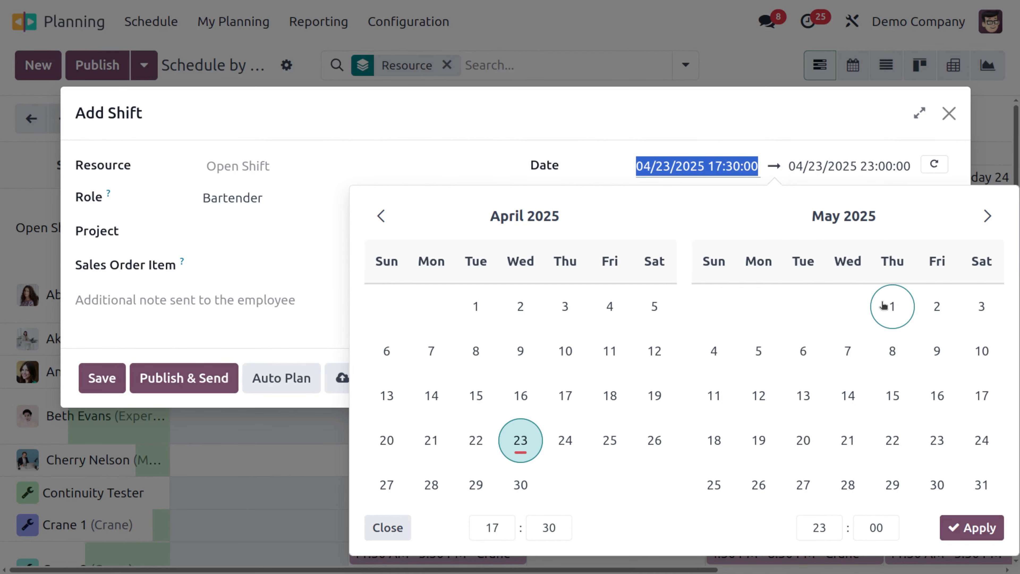
left_click(964, 527)
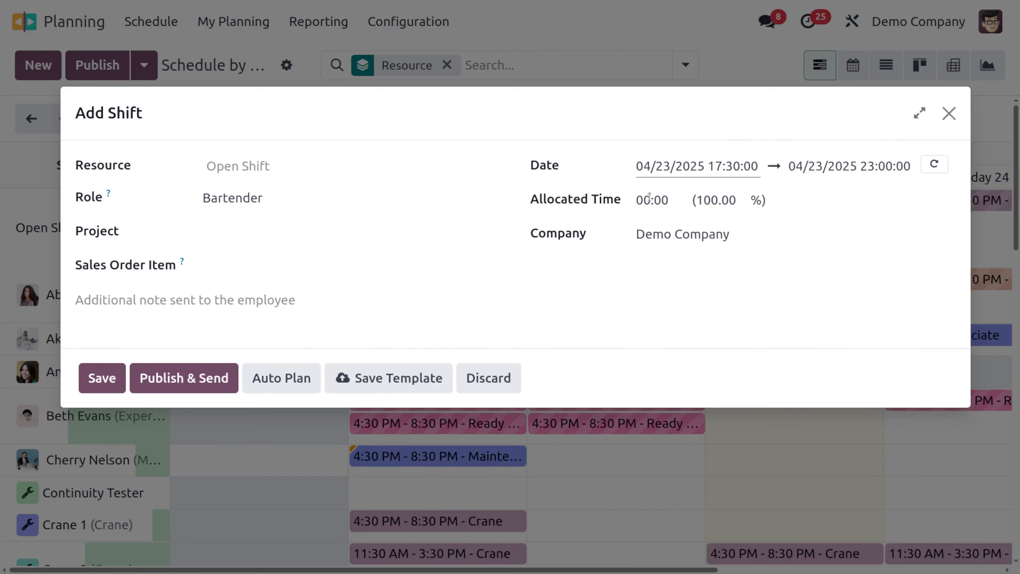
- Set the shift's allocated time to 5:30
left_click(678, 201)
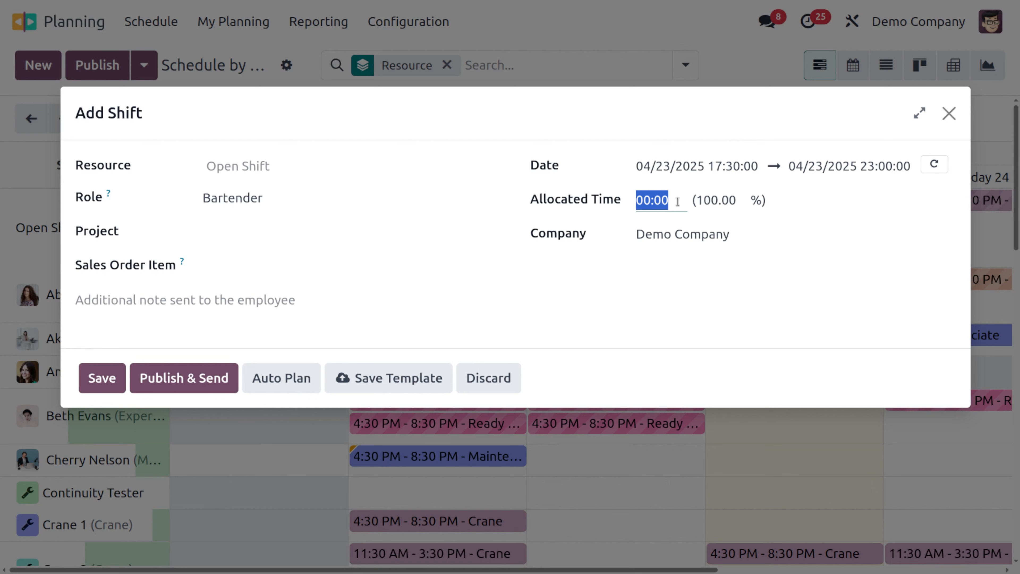
key("BackSpace")
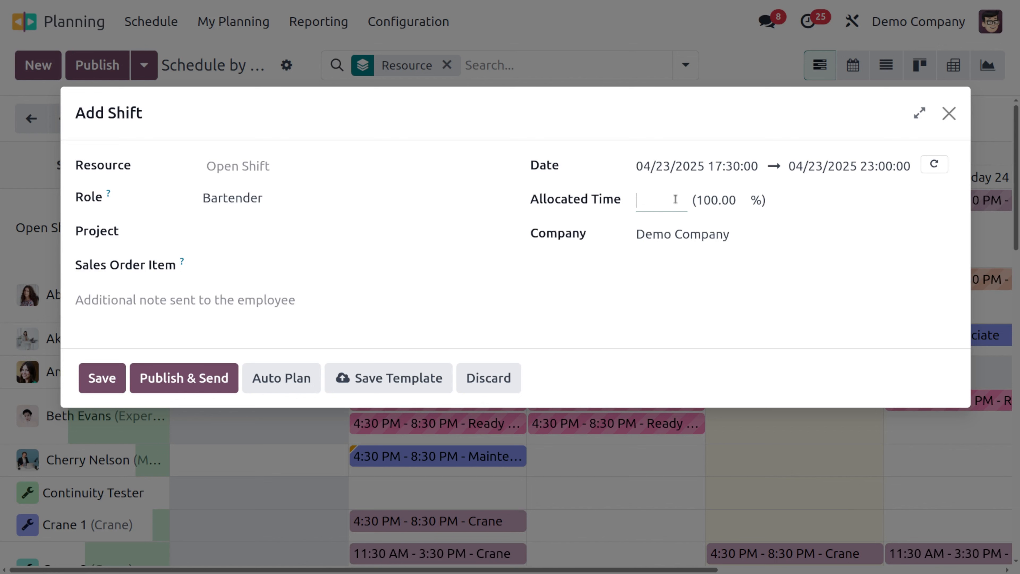
type("5:30")
- Review the projects and sales order items that can be linked to the shift, without selecting any
left_click(280, 230)
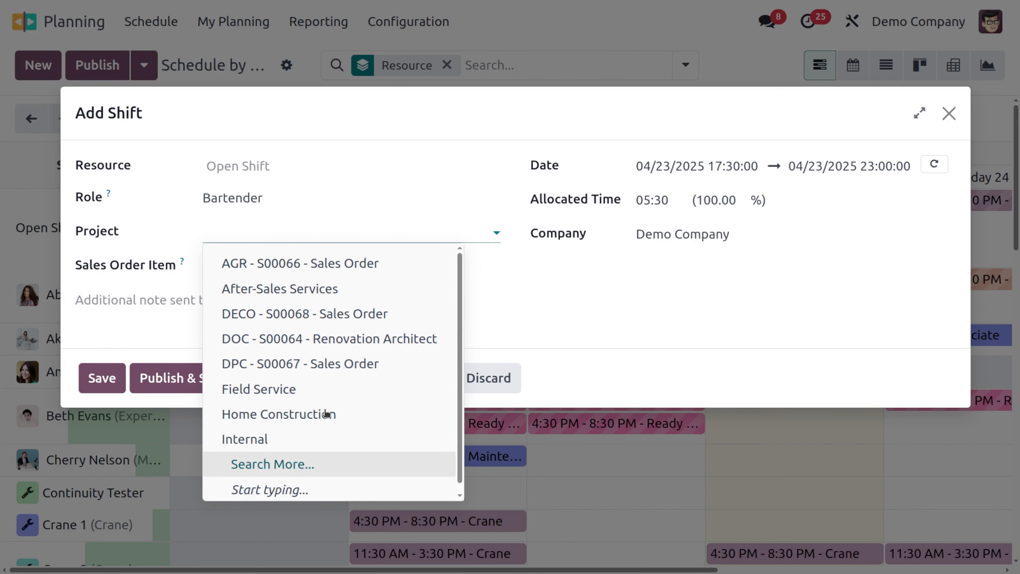
left_click(311, 232)
left_click(299, 265)
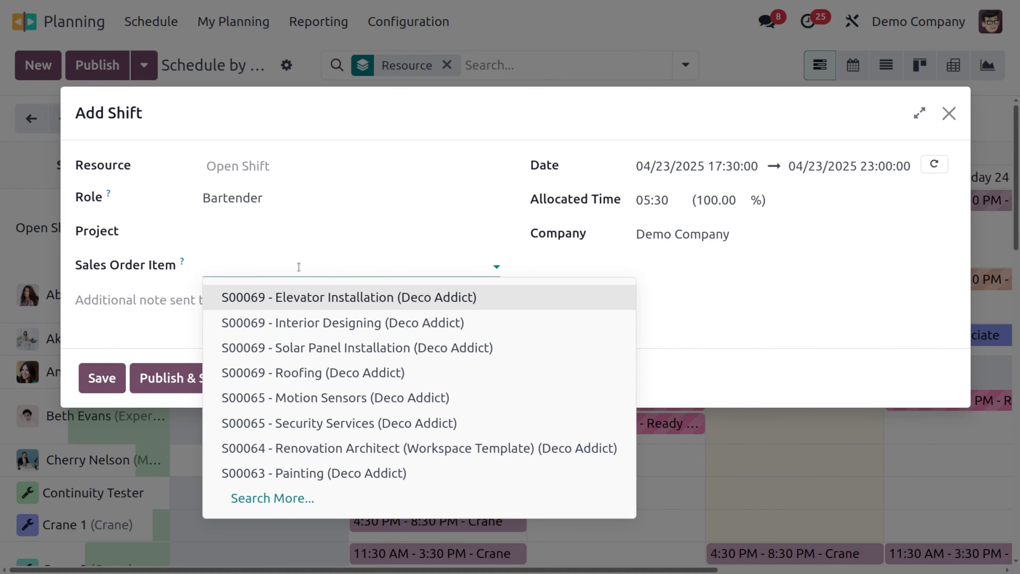
left_click(298, 266)
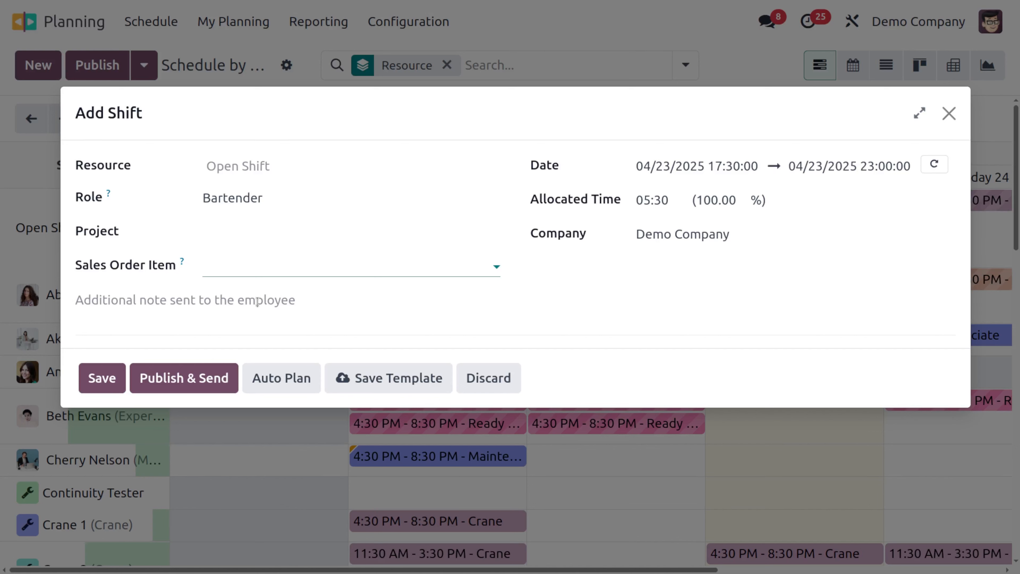
- Add the employee note "set up a new cocktail menu" to the shift
left_click(185, 324)
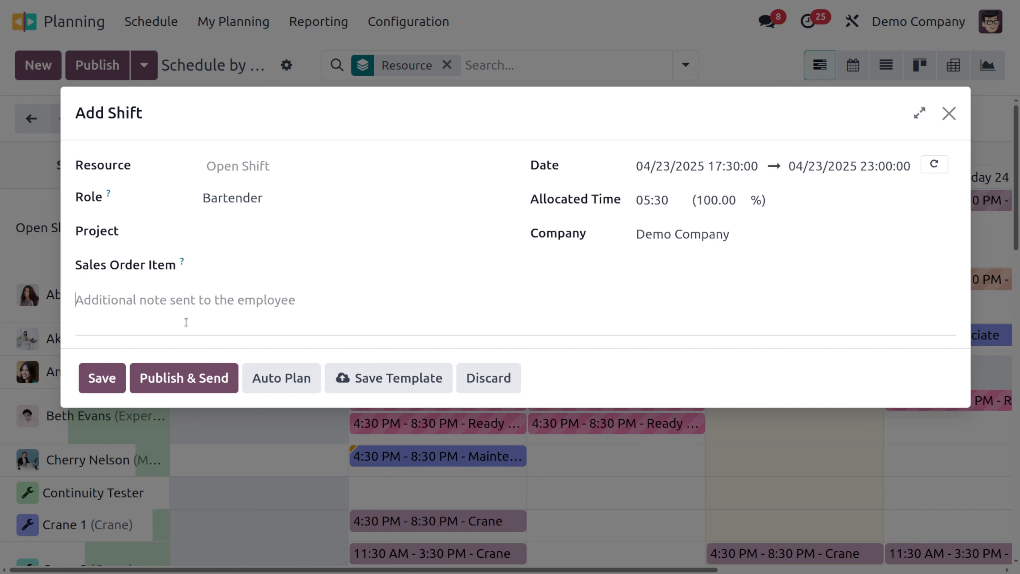
type("se")
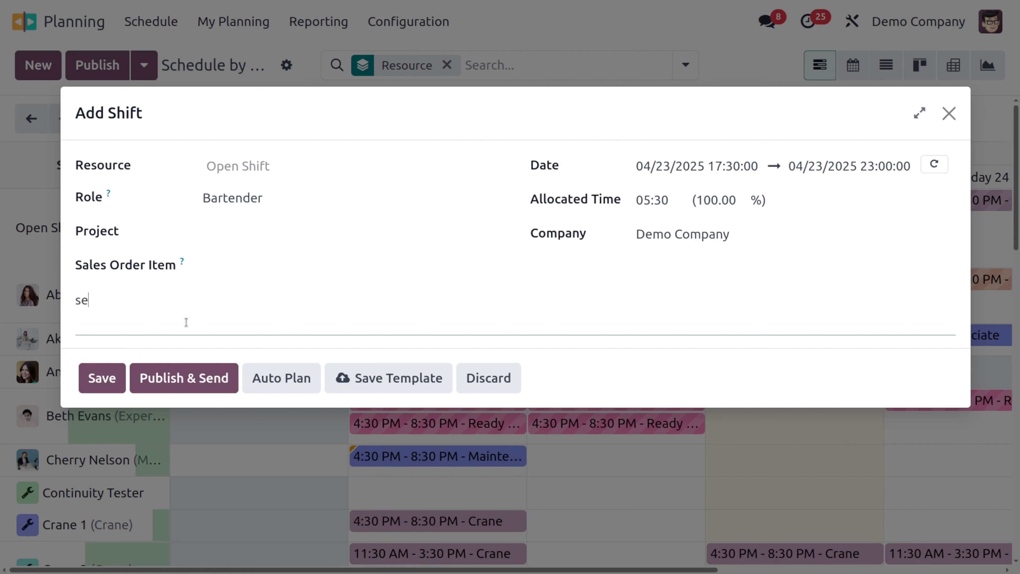
type("t up a new cocktail menu")
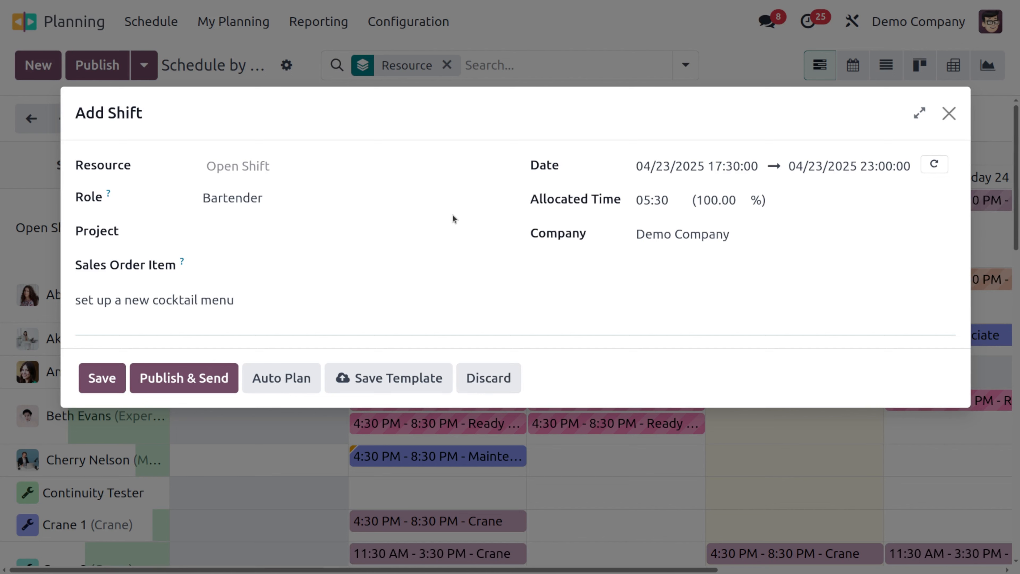
- Publish and send the Bartender shift, and open its summary under Wednesday 23 in the open shifts
left_click(211, 380)
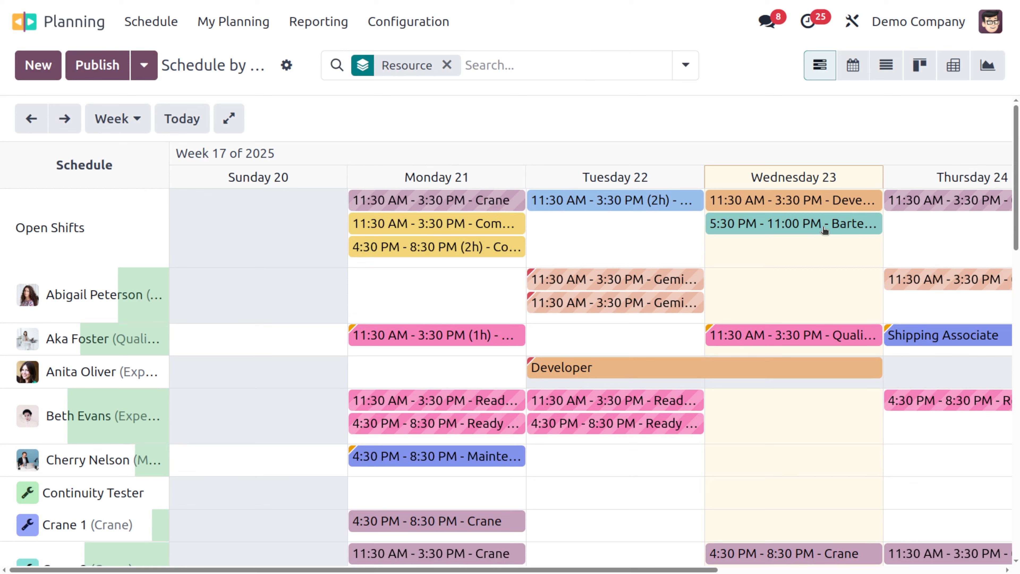
left_click(825, 231)
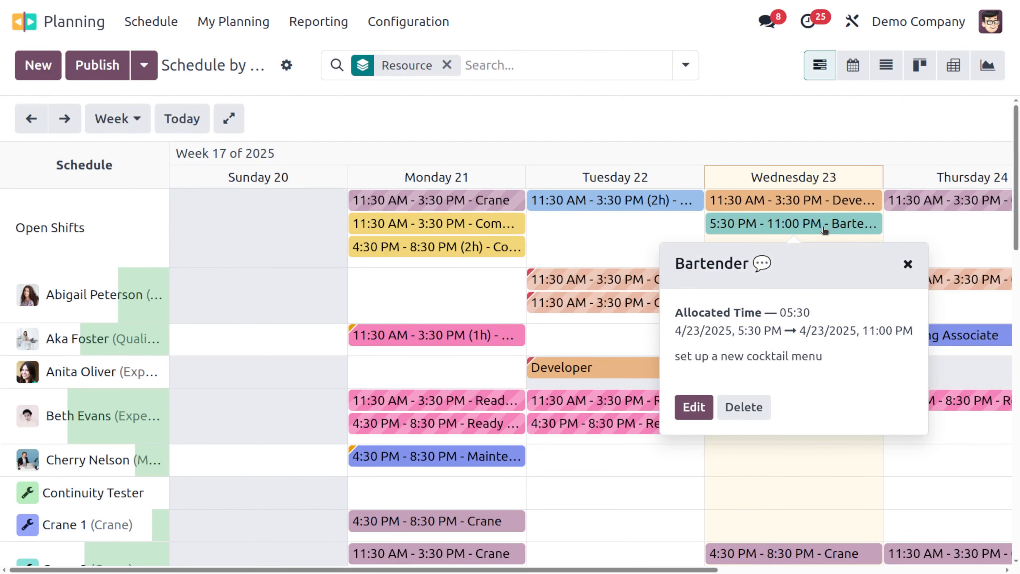